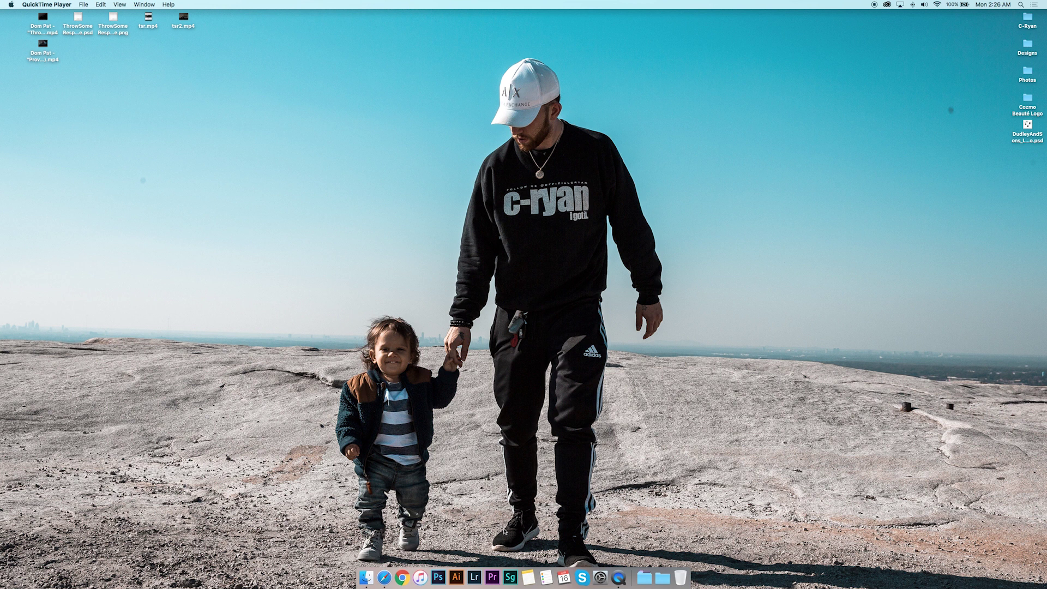
# Launch Premiere Pro from the Dock and open the Jov_Maintain project
pyautogui.click(492, 577)
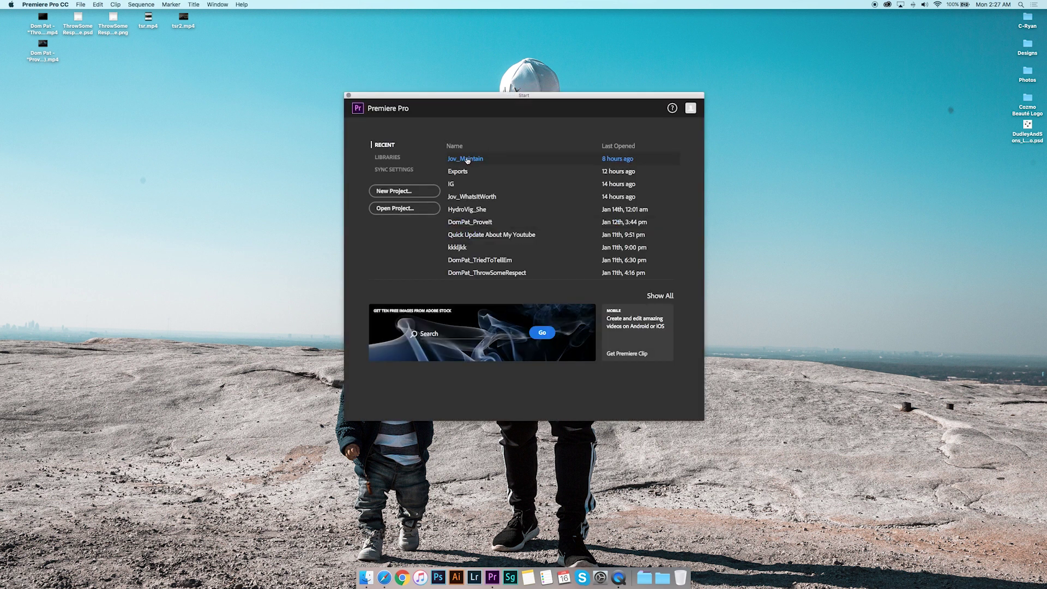
pyautogui.click(472, 159)
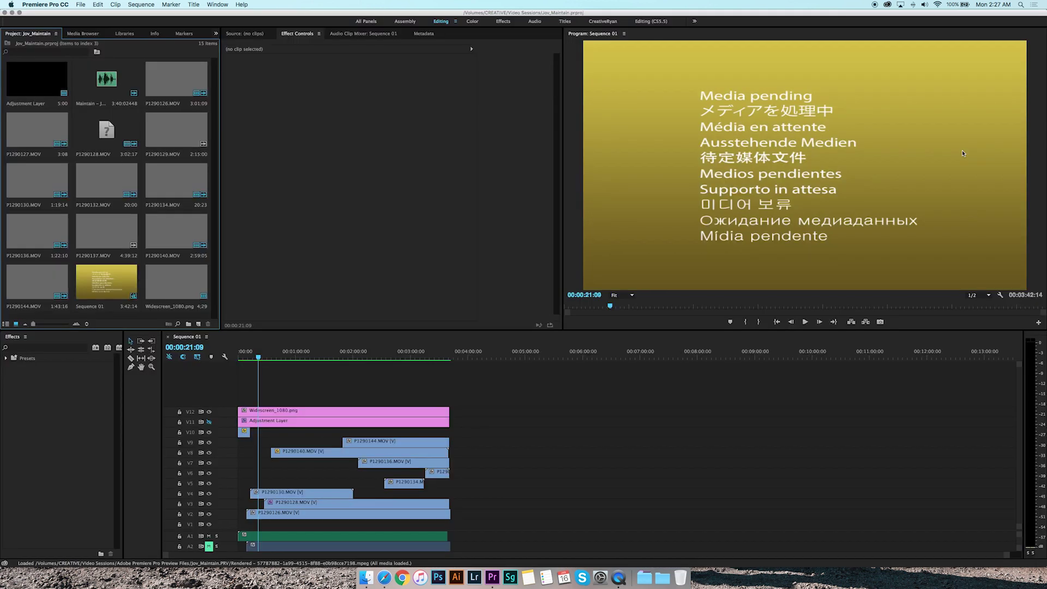
# Preview Sequence 01 by jumping to about 1:54, scrubbing shots, and returning to the start
pyautogui.click(349, 358)
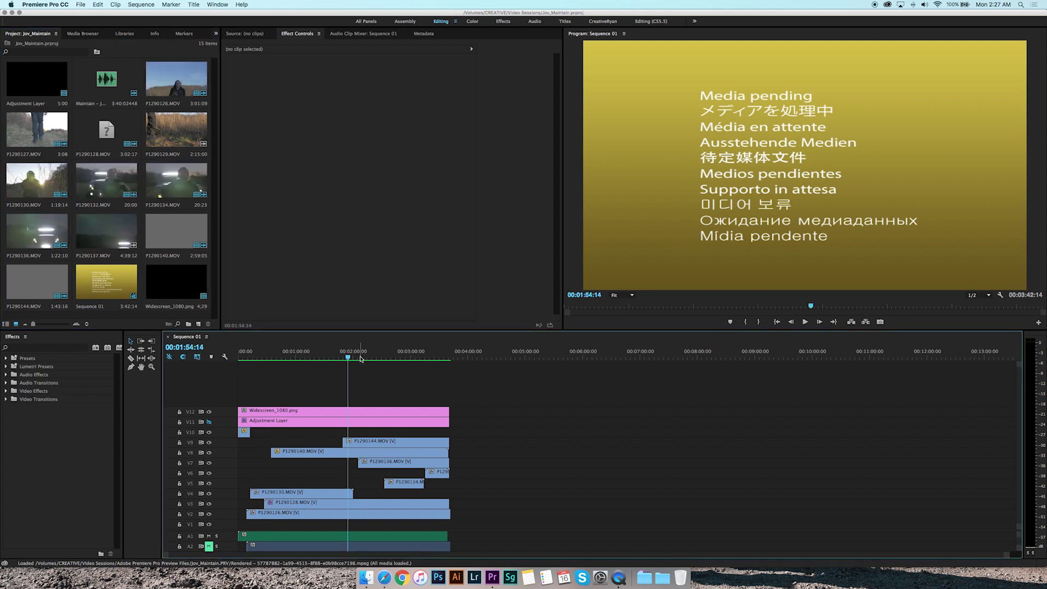
pyautogui.click(80, 5)
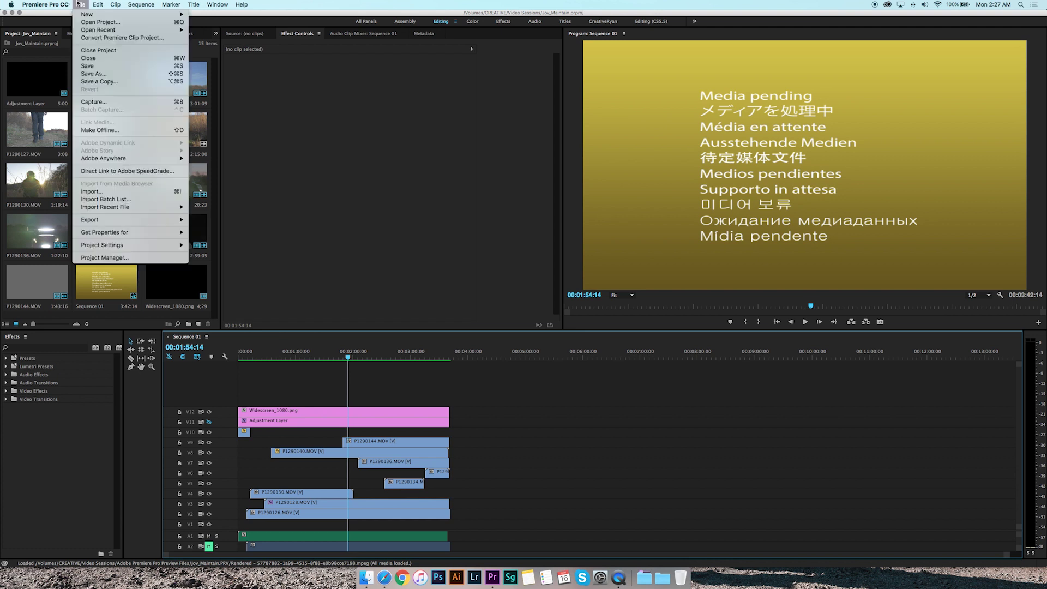
pyautogui.click(395, 316)
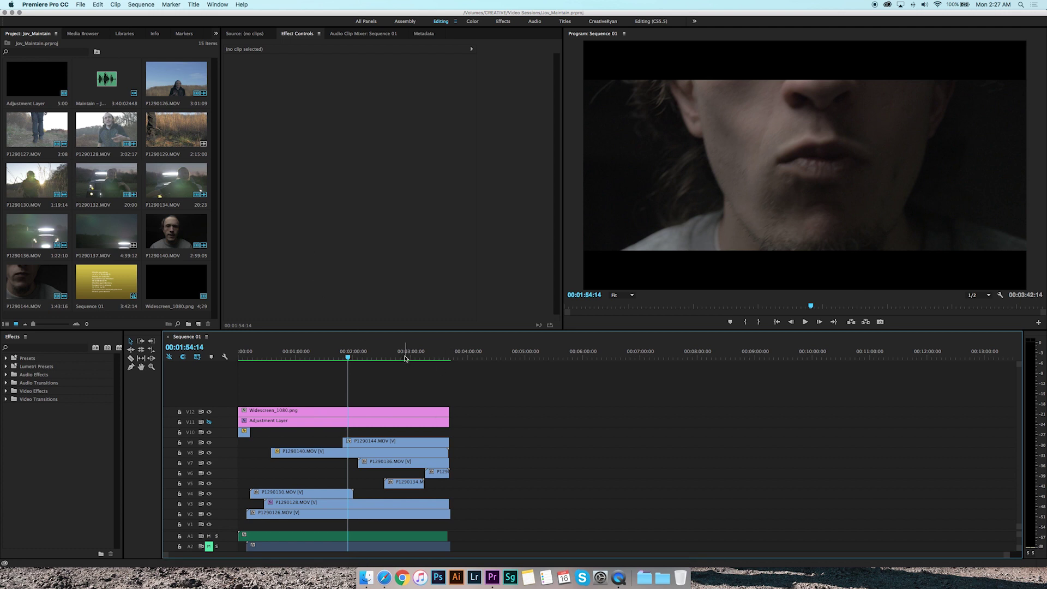
pyautogui.moveTo(239, 352); pyautogui.dragTo(345, 352)
pyautogui.press('Home')
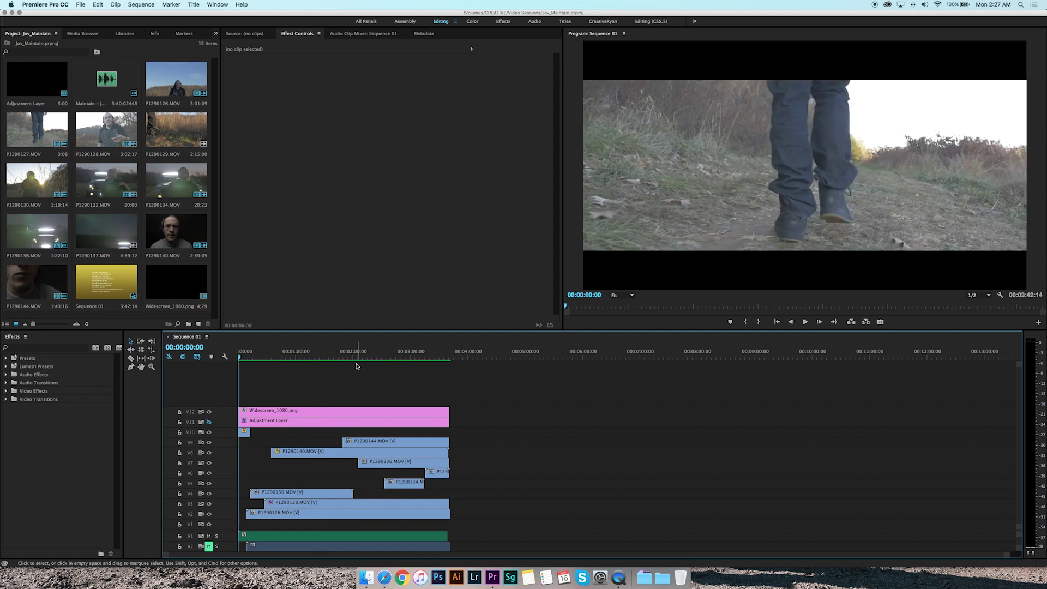
pyautogui.moveTo(342, 355)
pyautogui.mouseDown()
pyautogui.moveTo(243, 354)
pyautogui.moveTo(358, 356)
pyautogui.mouseUp()
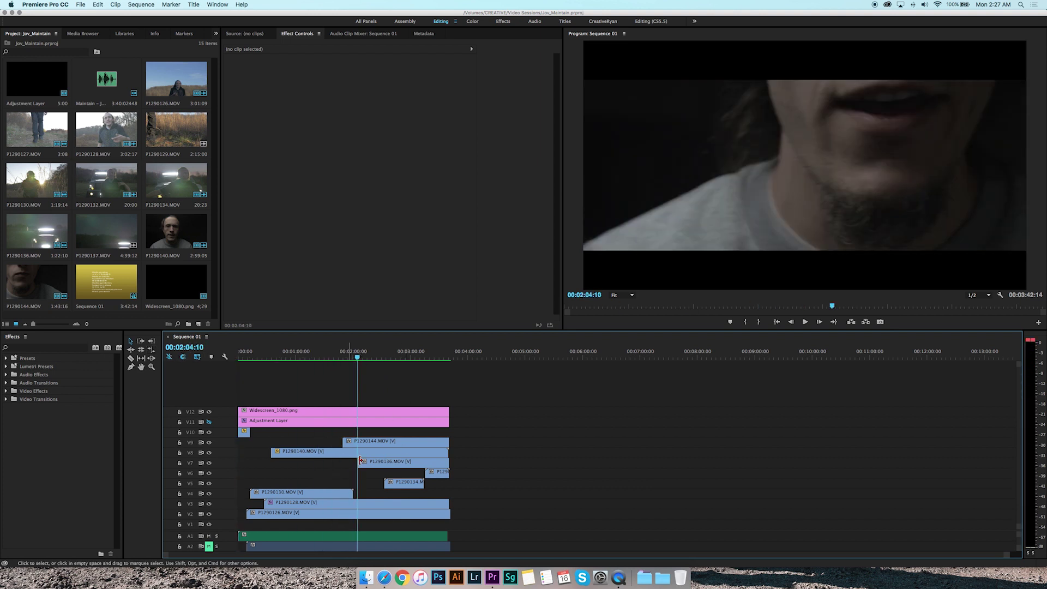
# Play Sequence 01 from the start, then stop and return to the beginning
pyautogui.press('Home')
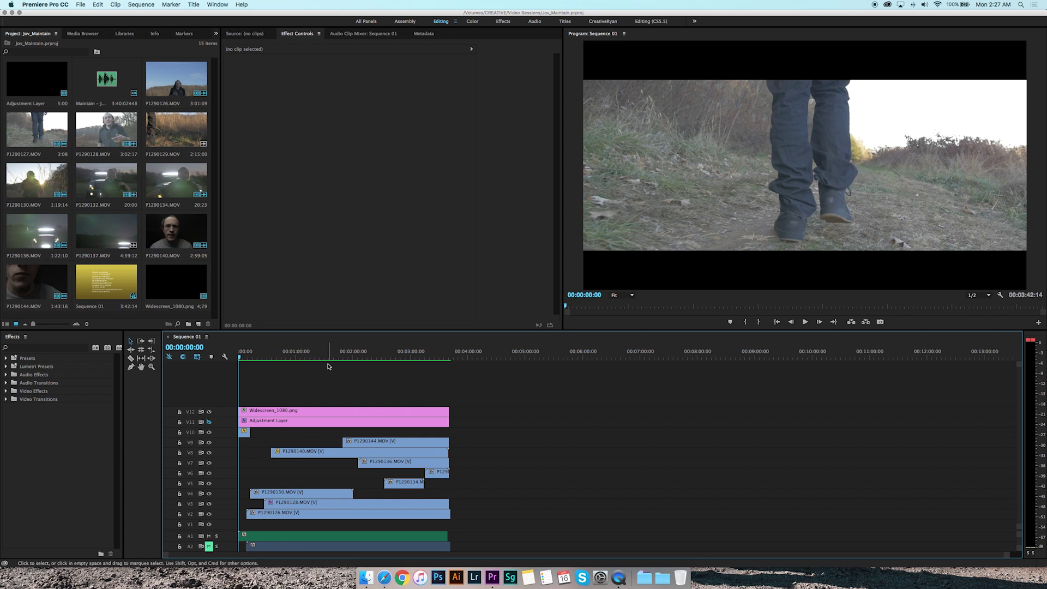
pyautogui.click(143, 4)
pyautogui.press('Return')
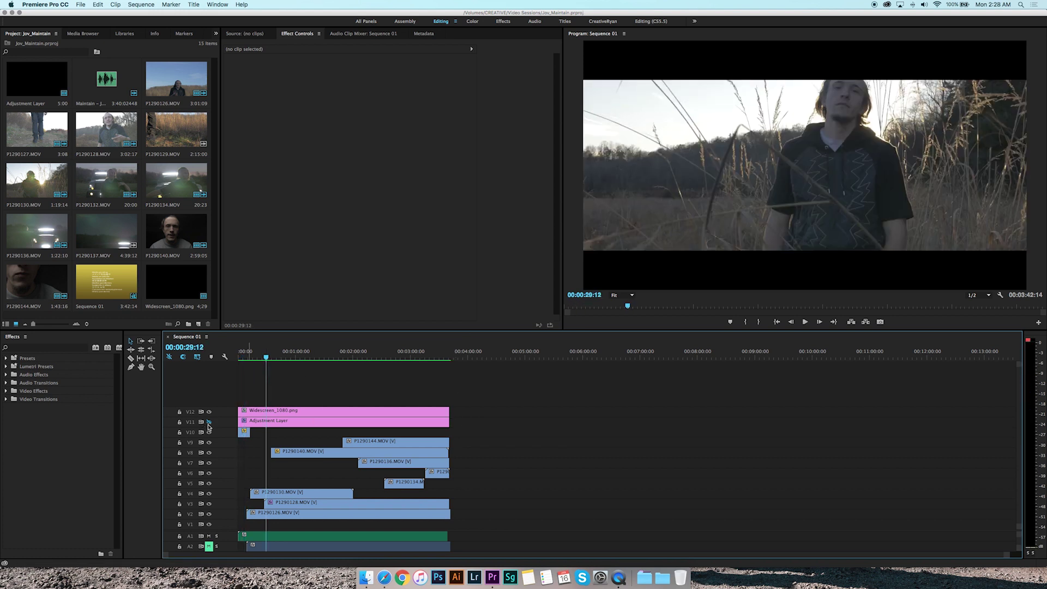
pyautogui.press('Home')
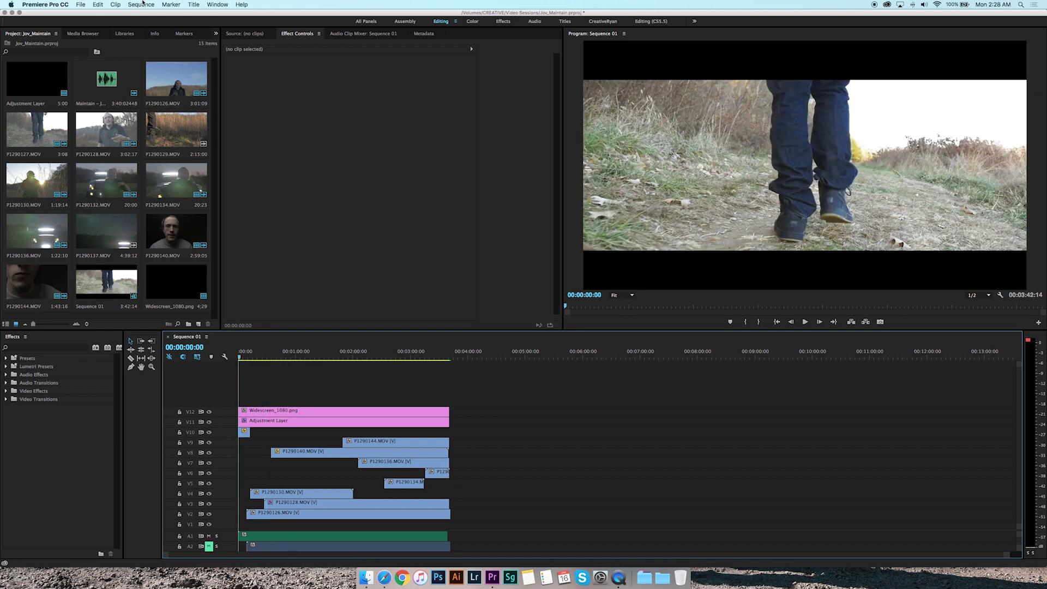
# Start a Render In to Out preview render, cancel it, and stop playback
pyautogui.click(141, 5)
pyautogui.click(158, 37)
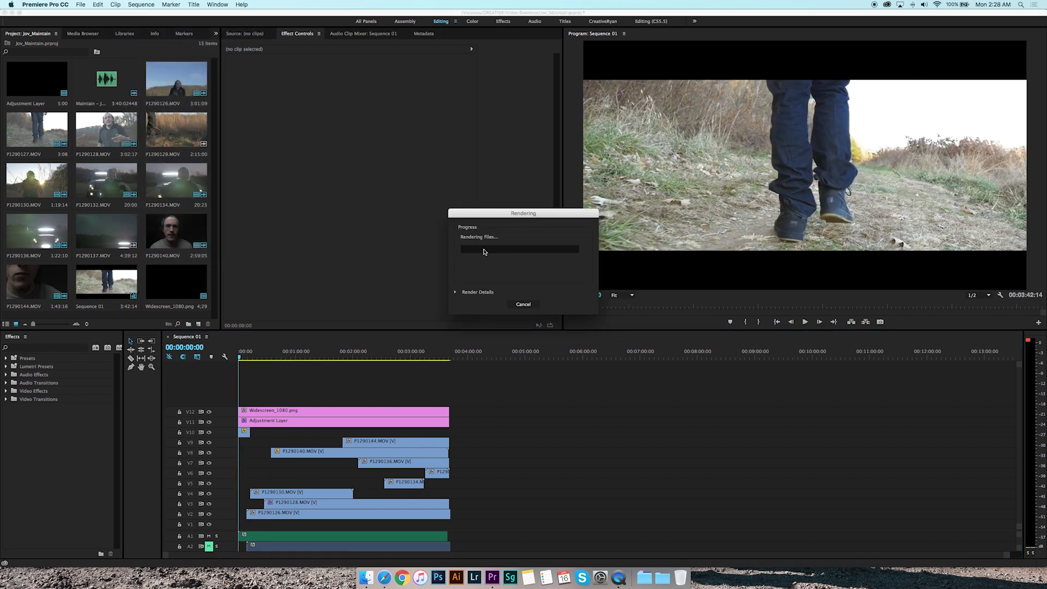
pyautogui.click(528, 307)
pyautogui.click(209, 421)
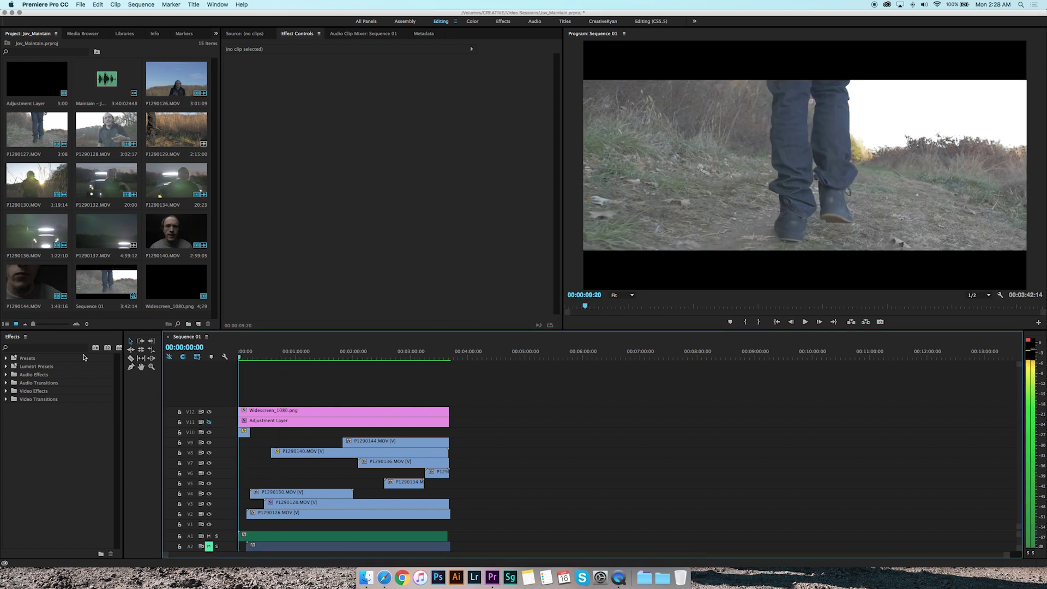
pyautogui.press('space')
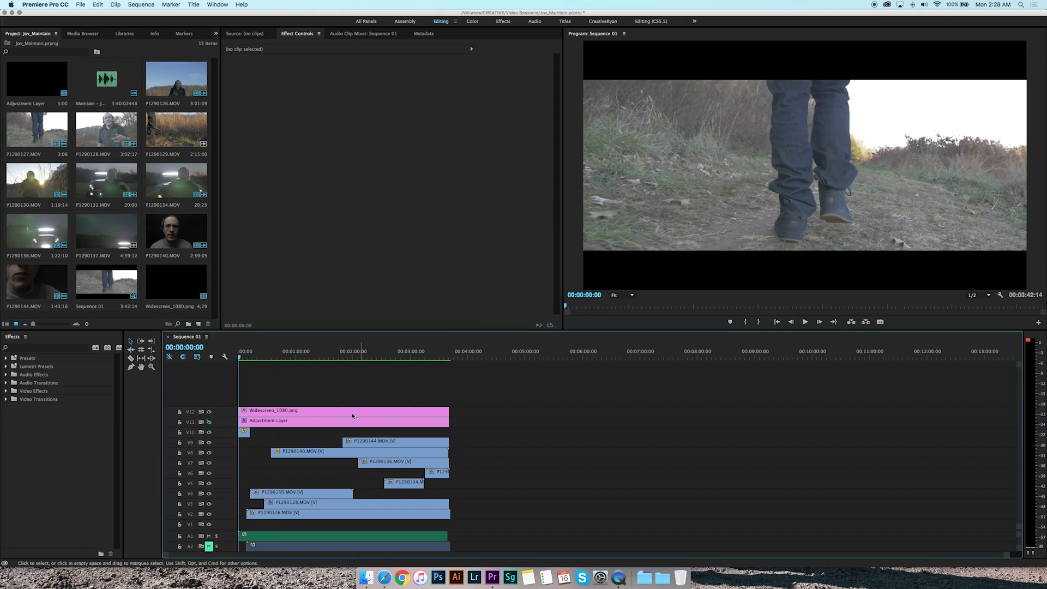
# Open Export Media settings for Sequence 01, keeping H.264 as the format
pyautogui.click(80, 5)
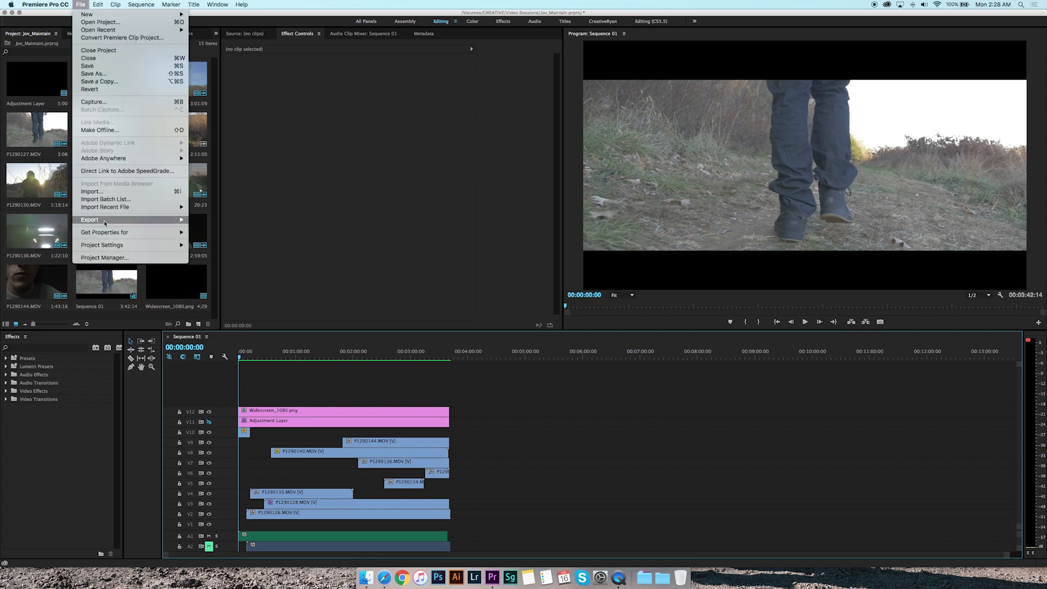
pyautogui.moveTo(108, 224)
pyautogui.click(221, 218)
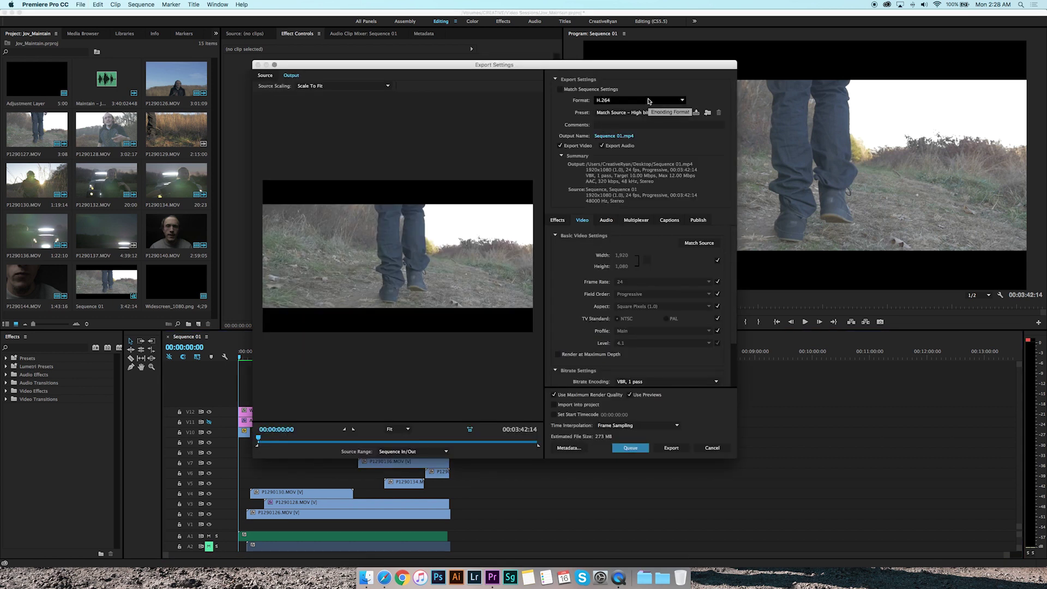
pyautogui.click(690, 101)
pyautogui.click(681, 100)
pyautogui.click(682, 101)
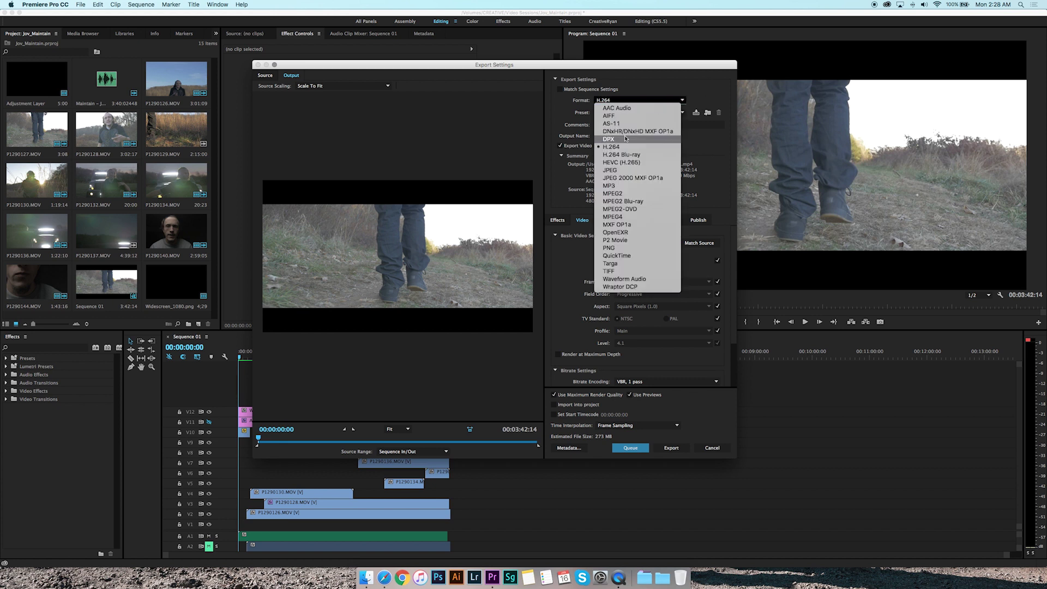
pyautogui.click(707, 91)
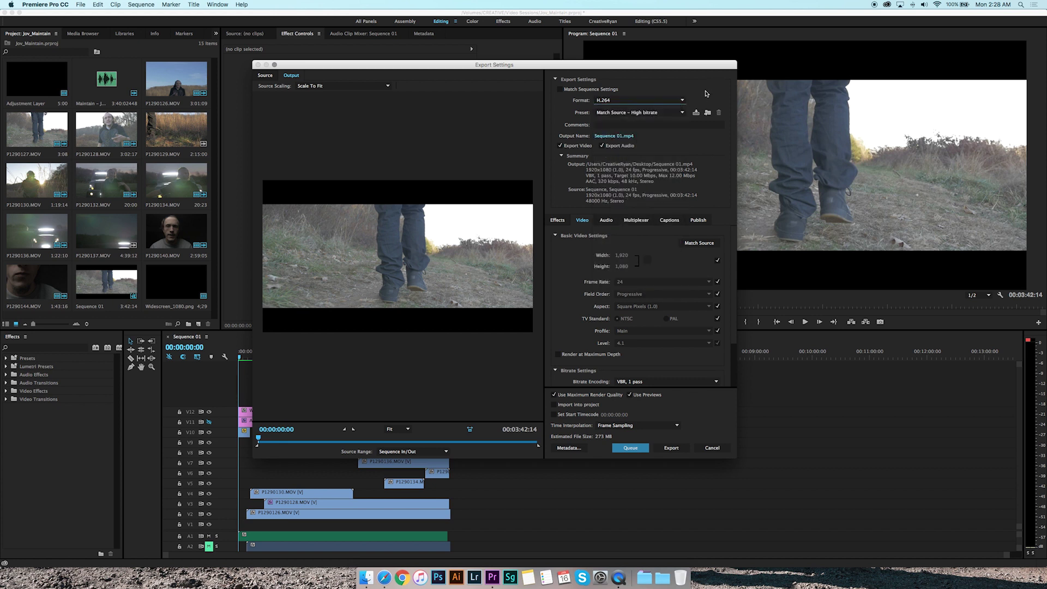
# Apply the YouTube 1080p HD preset and stop matching the source frame rate
pyautogui.click(681, 112)
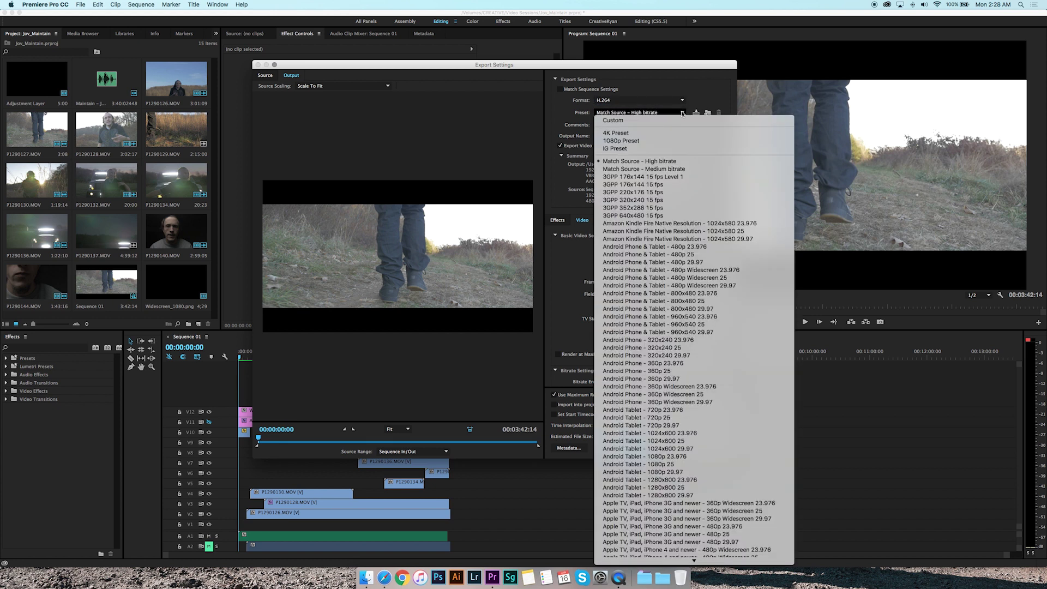
pyautogui.scroll(-10, 685, 265)
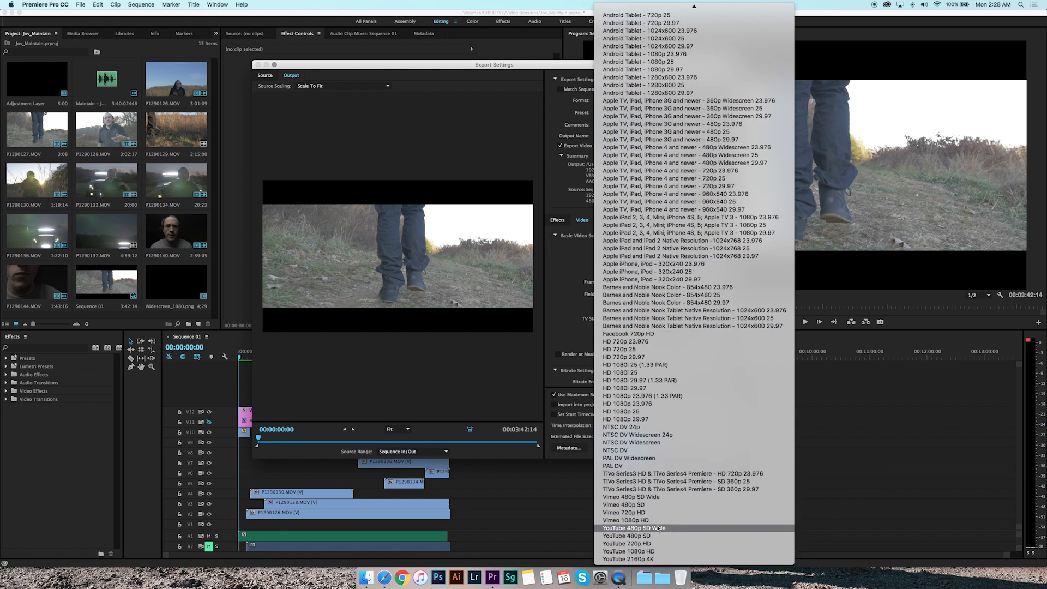
pyautogui.click(628, 551)
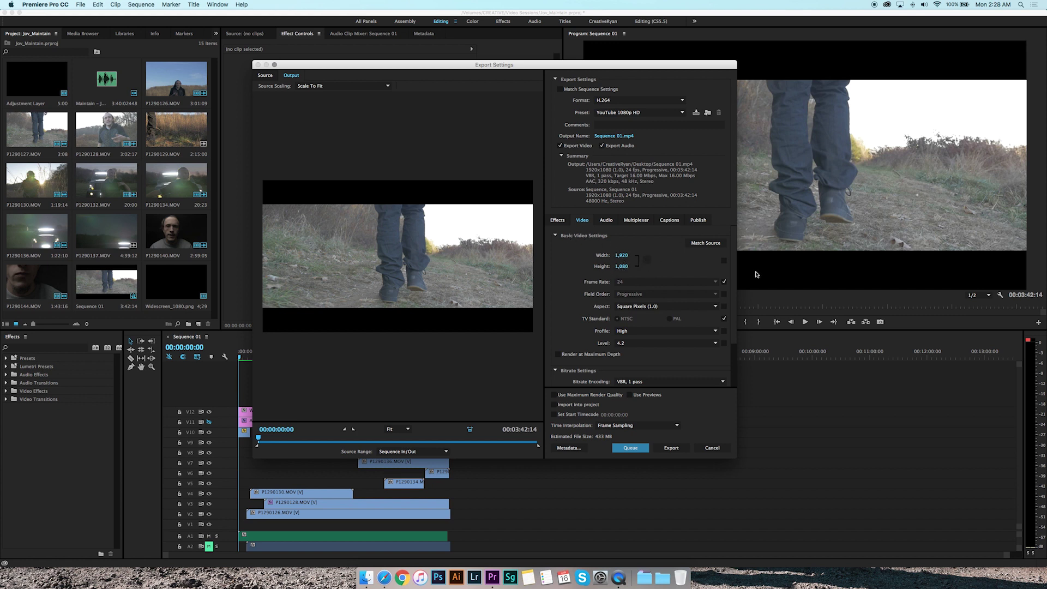
pyautogui.click(724, 282)
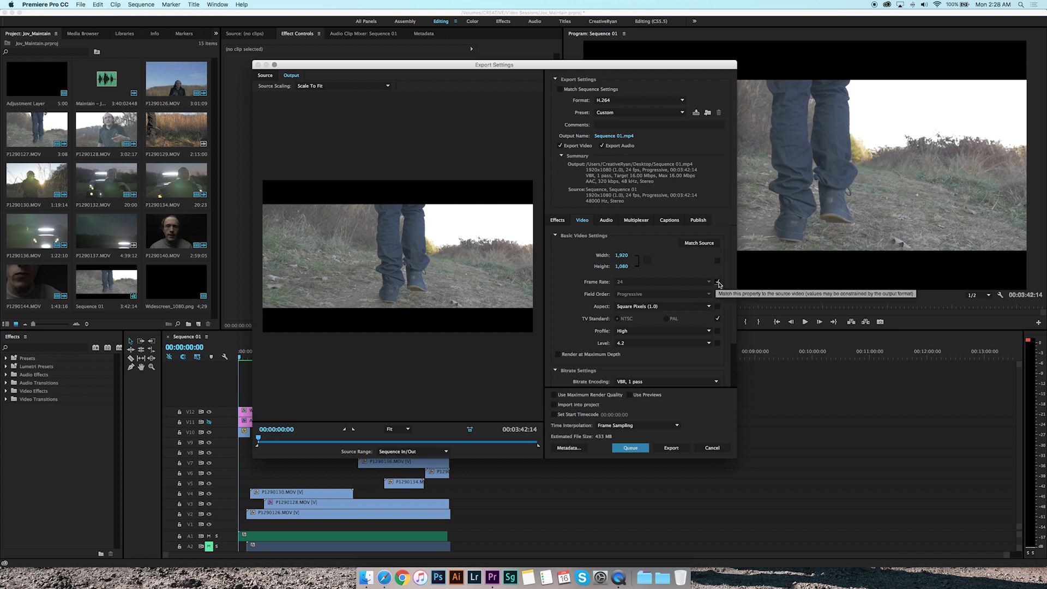
# Set frame rate to 23.976, keep High profile, and set encoding Level 5.2
pyautogui.click(719, 284)
pyautogui.click(689, 282)
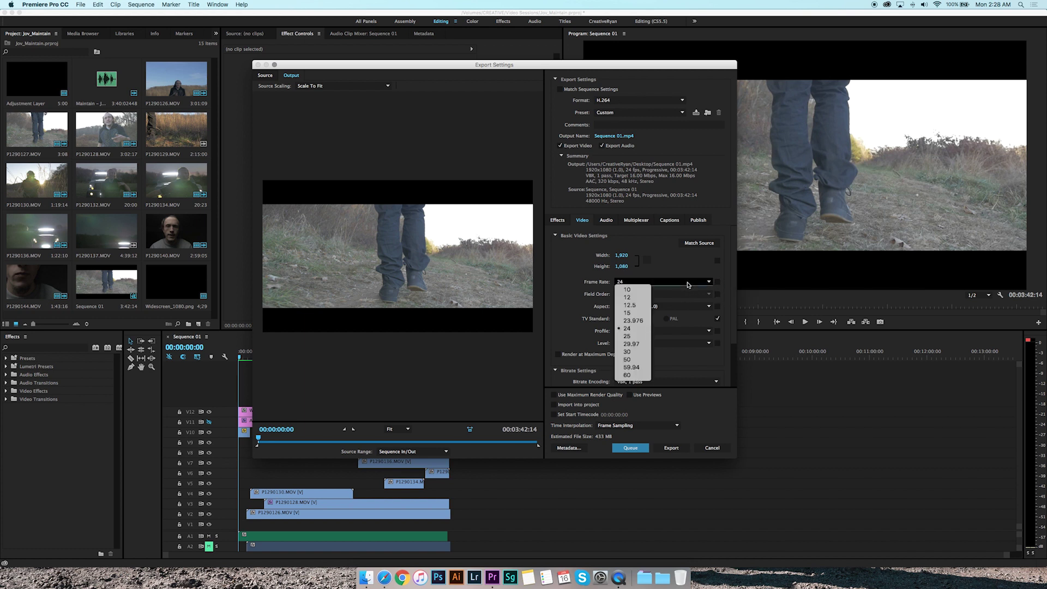
pyautogui.click(631, 320)
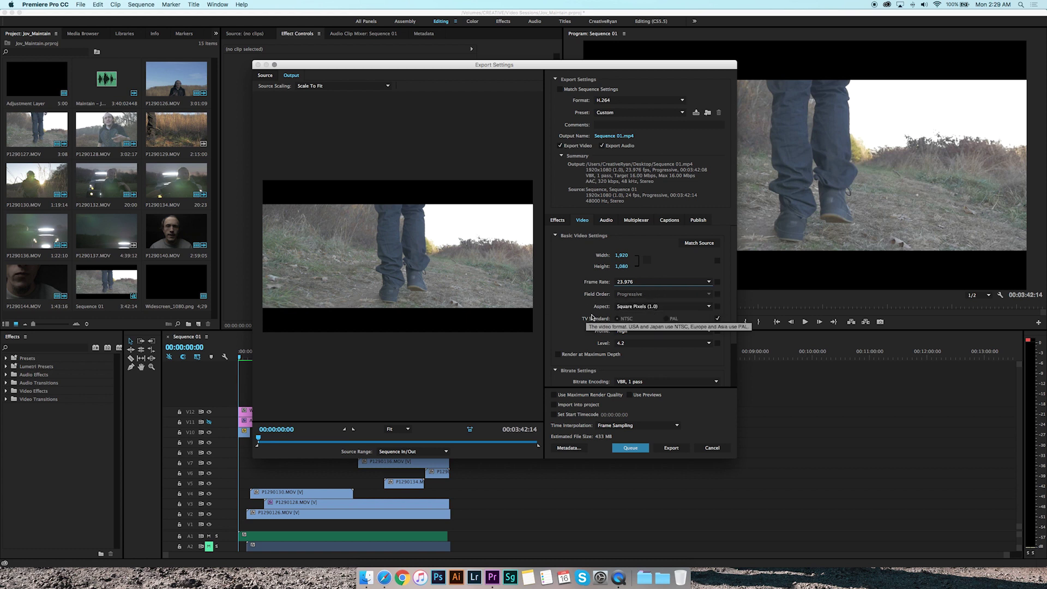
pyautogui.click(648, 331)
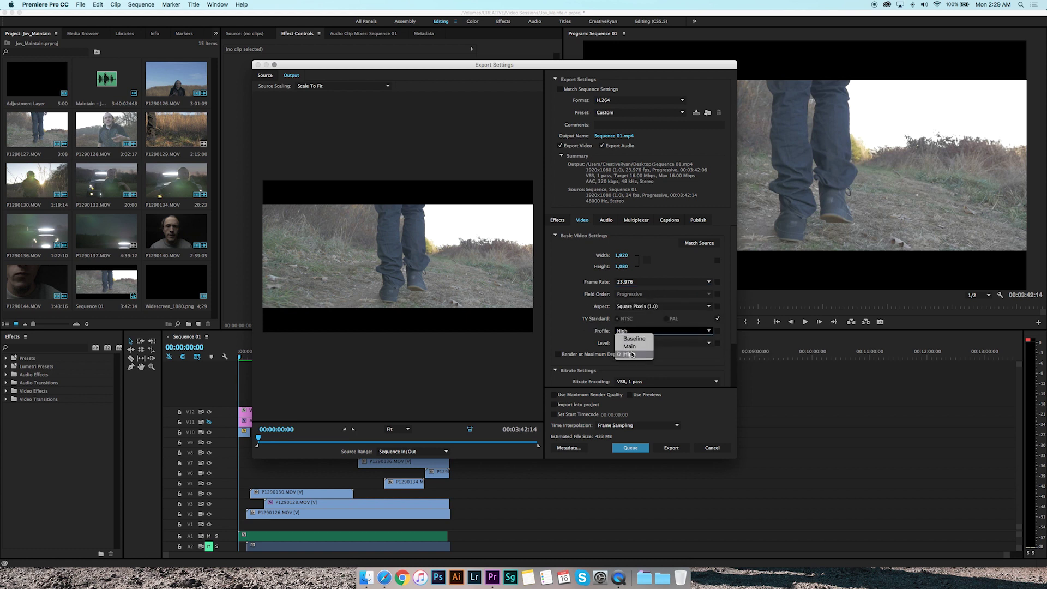
pyautogui.click(564, 319)
pyautogui.click(658, 342)
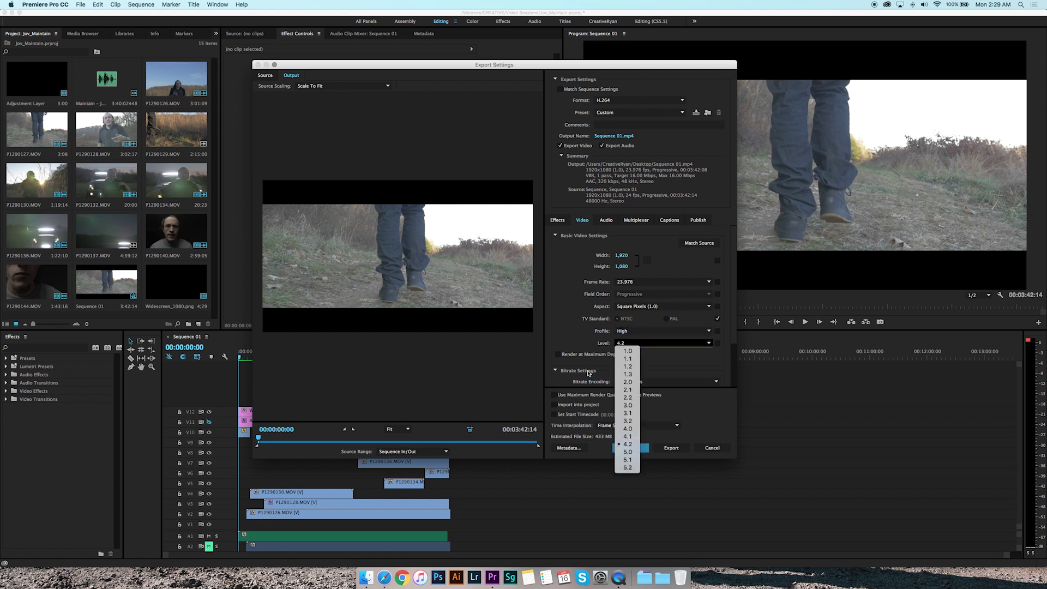
pyautogui.click(627, 467)
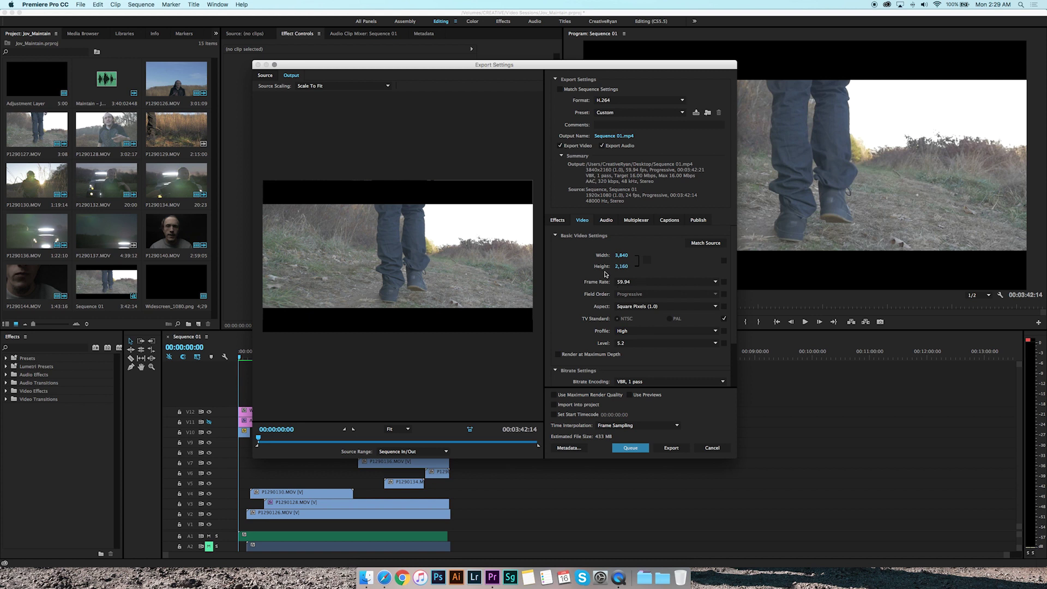
# Set the frame size to 1920×1080 and confirm the 23.976 fps frame rate
pyautogui.click(615, 255)
pyautogui.press('Tab')
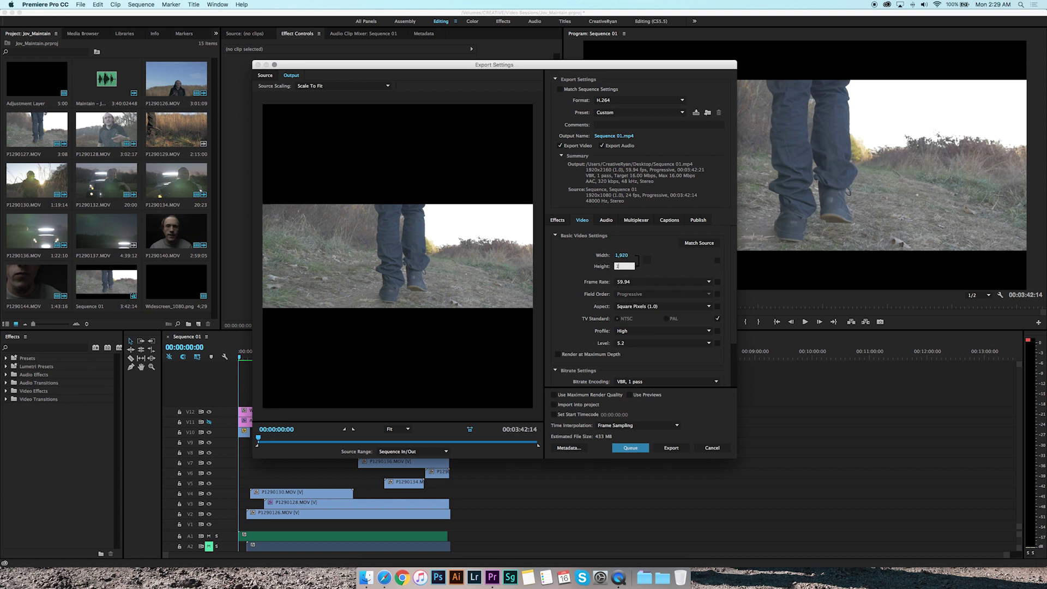
pyautogui.write('1,080')
pyautogui.press('Tab')
pyautogui.click(644, 282)
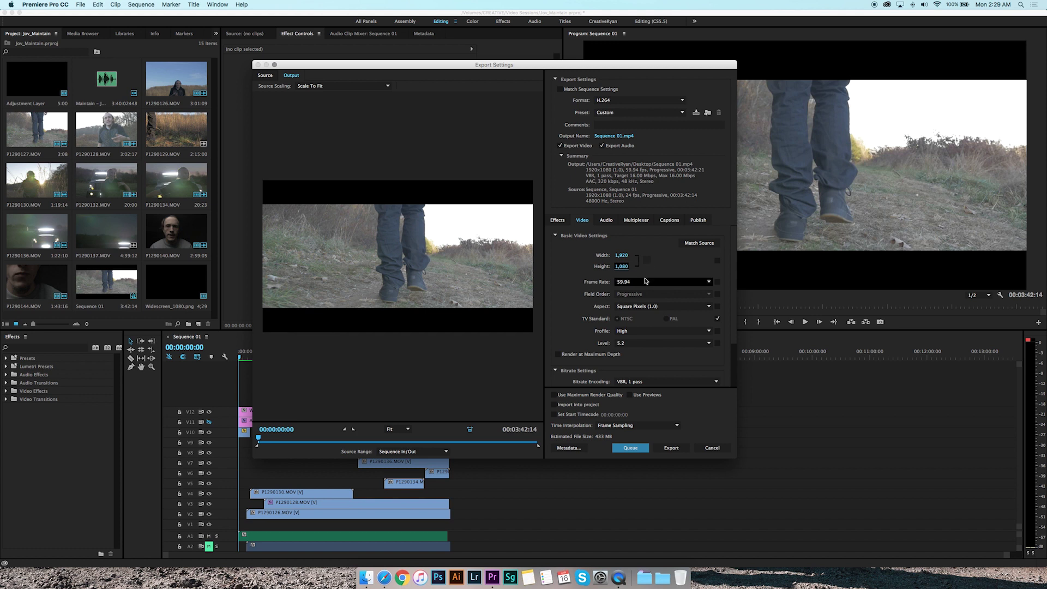
pyautogui.click(640, 321)
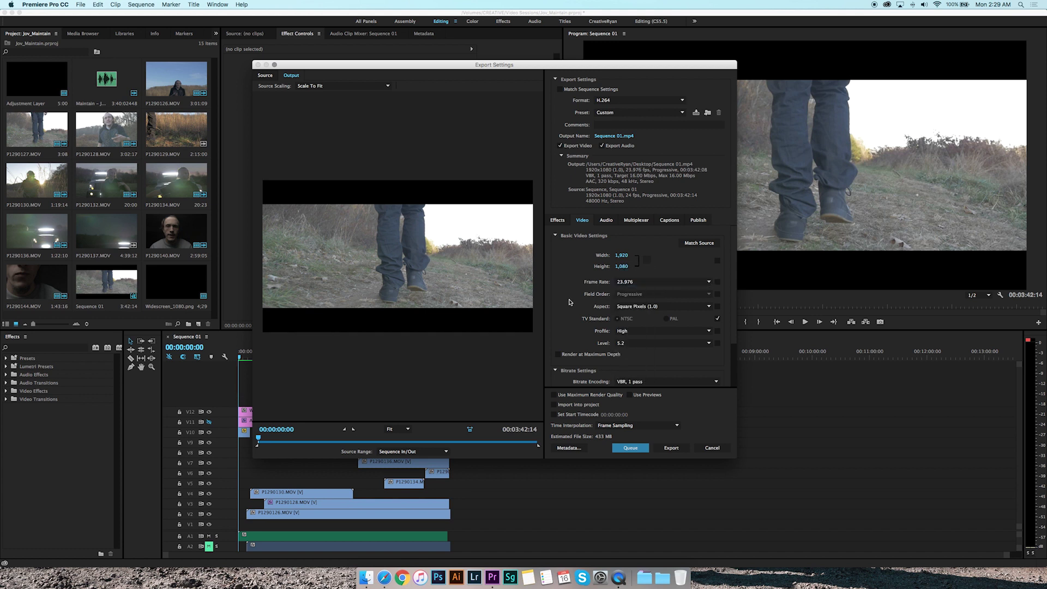
pyautogui.scroll(-2, 569, 302)
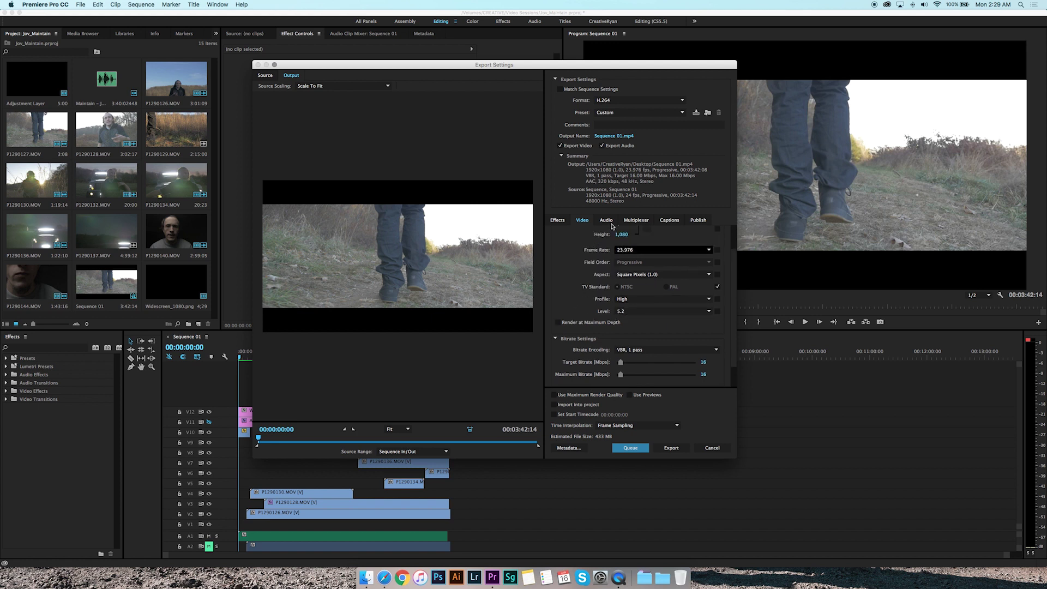
# Enable Render at Maximum Depth and use VBR 1 pass with a 20 Mbps target bitrate
pyautogui.click(563, 325)
pyautogui.scroll(-1, 588, 309)
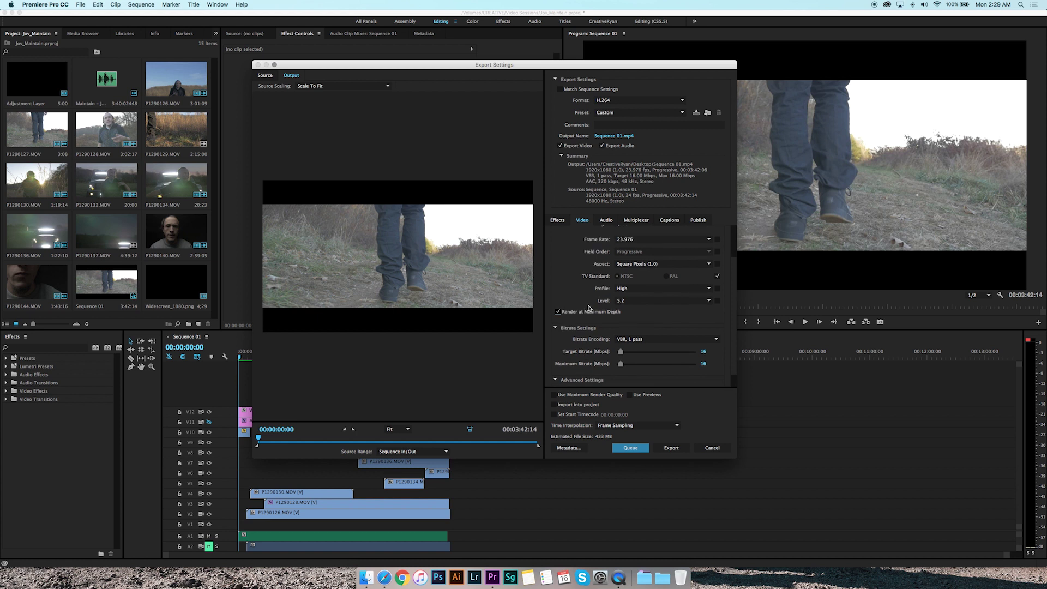
pyautogui.scroll(-1, 593, 303)
pyautogui.click(664, 324)
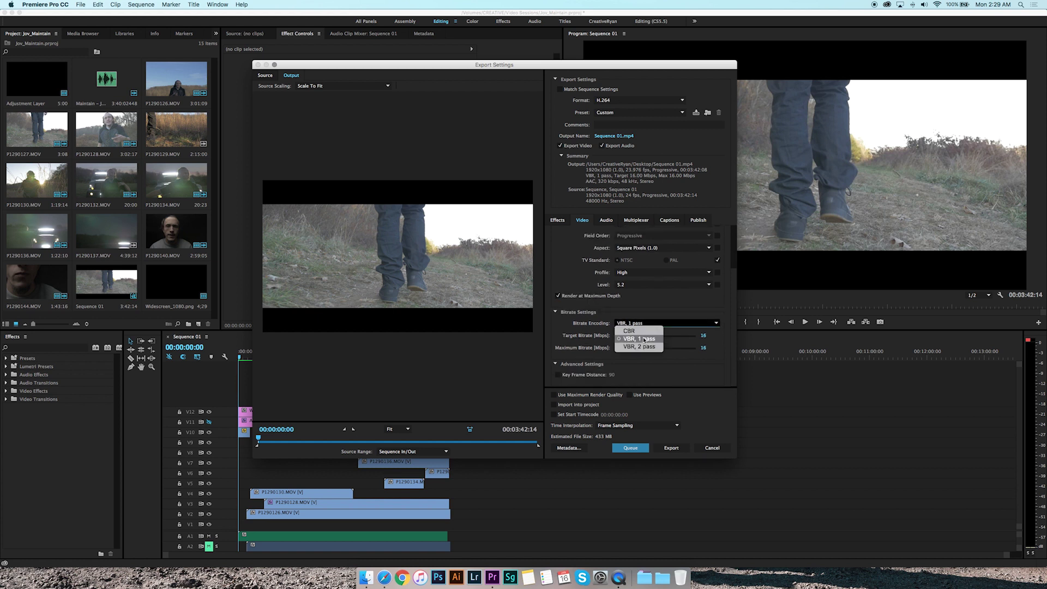
pyautogui.click(643, 340)
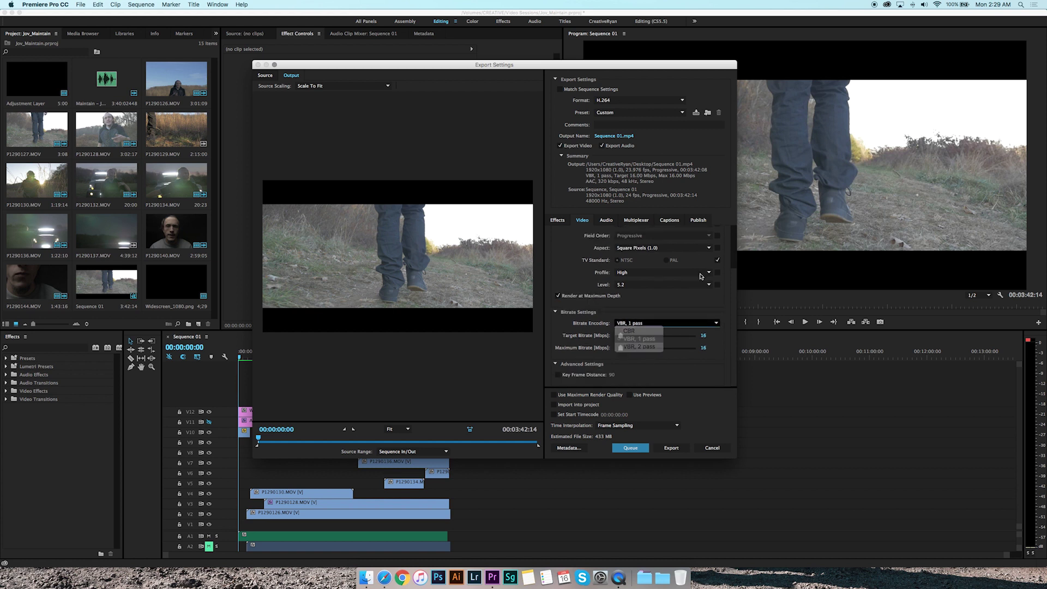
pyautogui.click(701, 336)
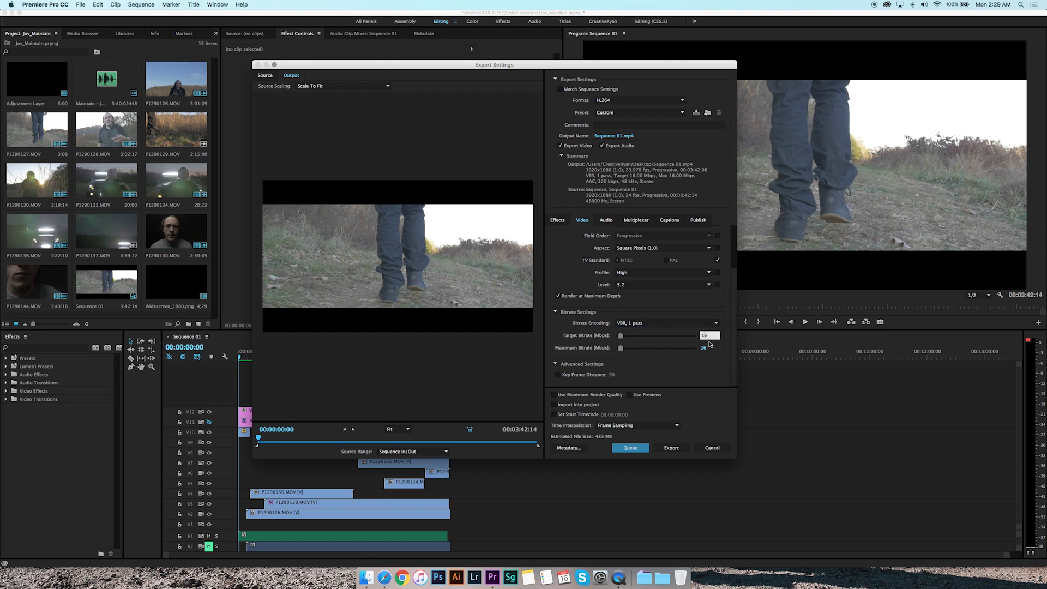
pyautogui.write('20')
pyautogui.press('Return')
# Turn on Use Maximum Render Quality and Use Previews, keeping the video scaled to fit
pyautogui.click(553, 396)
pyautogui.click(649, 397)
pyautogui.click(327, 88)
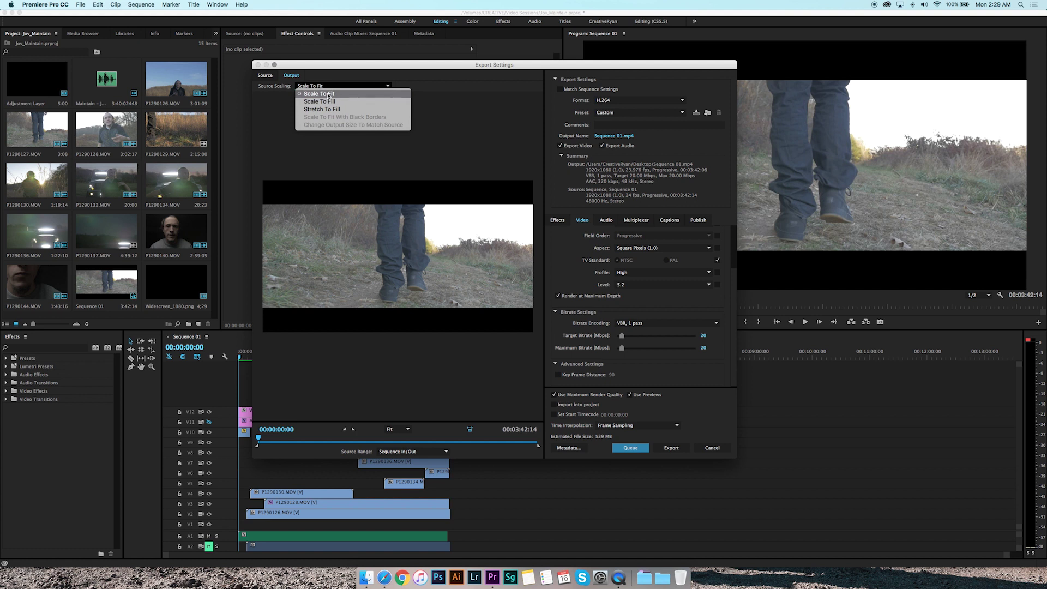
pyautogui.click(328, 95)
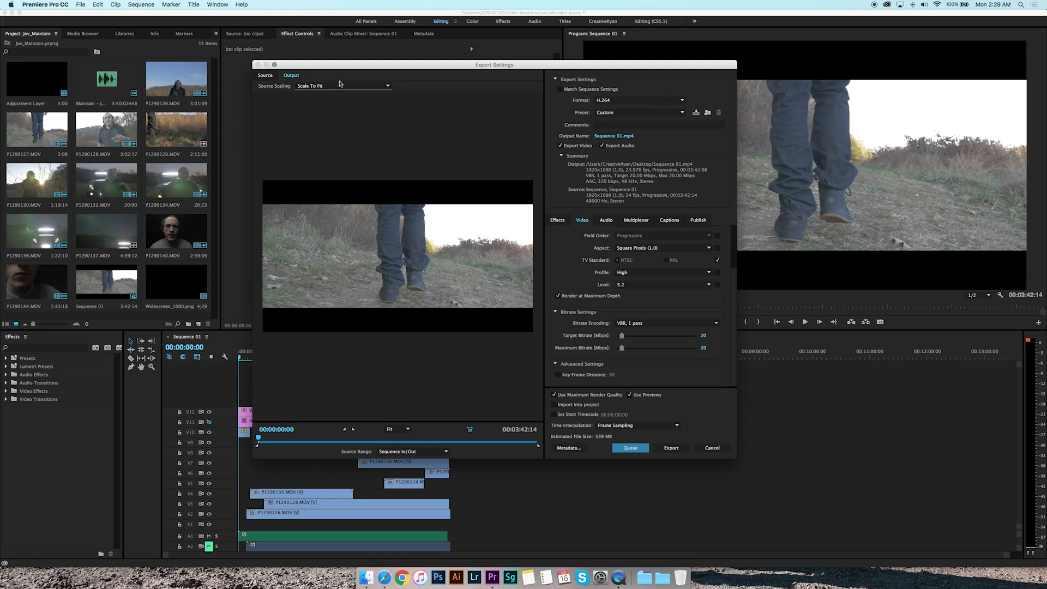
pyautogui.scroll(3, 654, 338)
pyautogui.scroll(-3, 611, 295)
pyautogui.scroll(2, 572, 272)
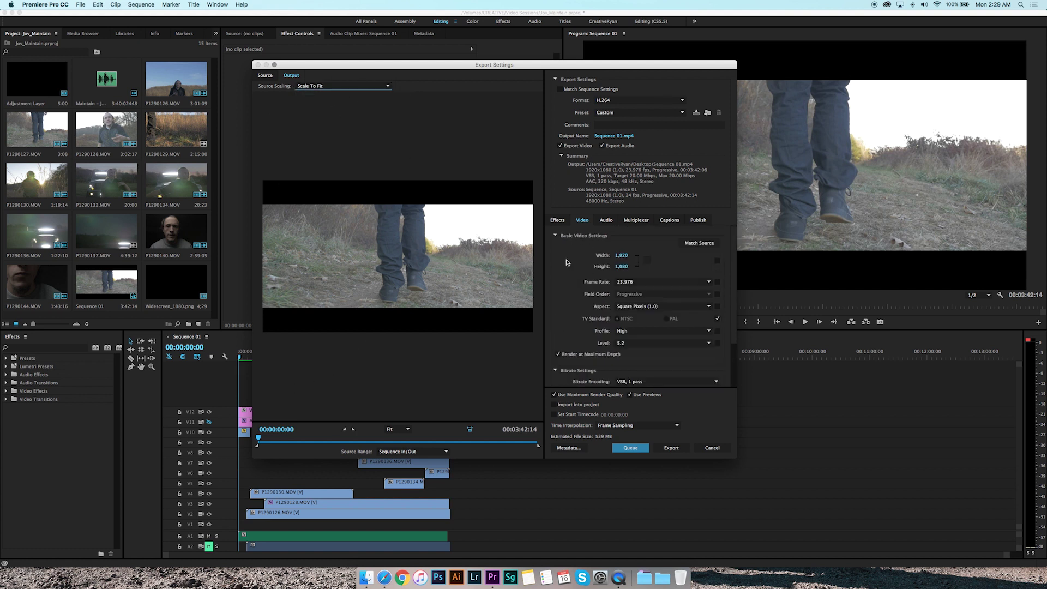
# Save the current export settings as a custom preset named '1080p Preset'
pyautogui.click(695, 113)
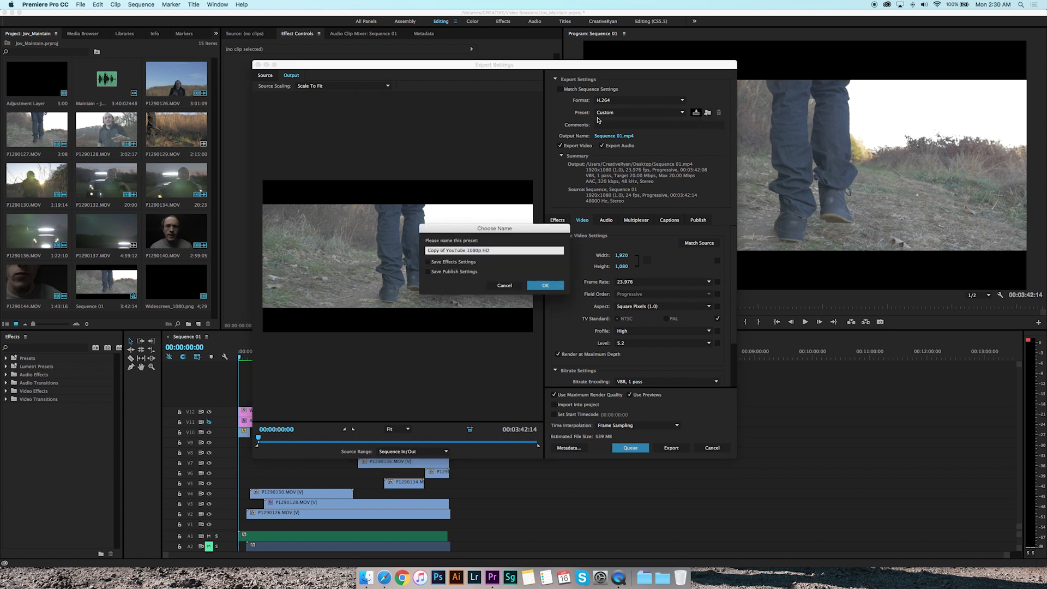
pyautogui.click(505, 251)
pyautogui.press('super+a')
pyautogui.write('108')
pyautogui.click(504, 285)
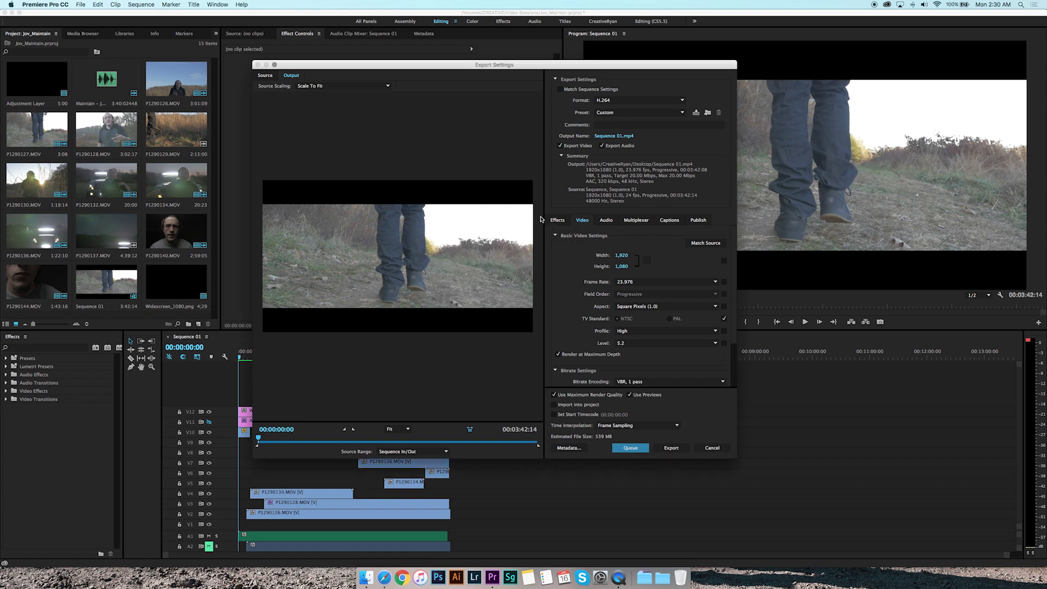
pyautogui.click(613, 136)
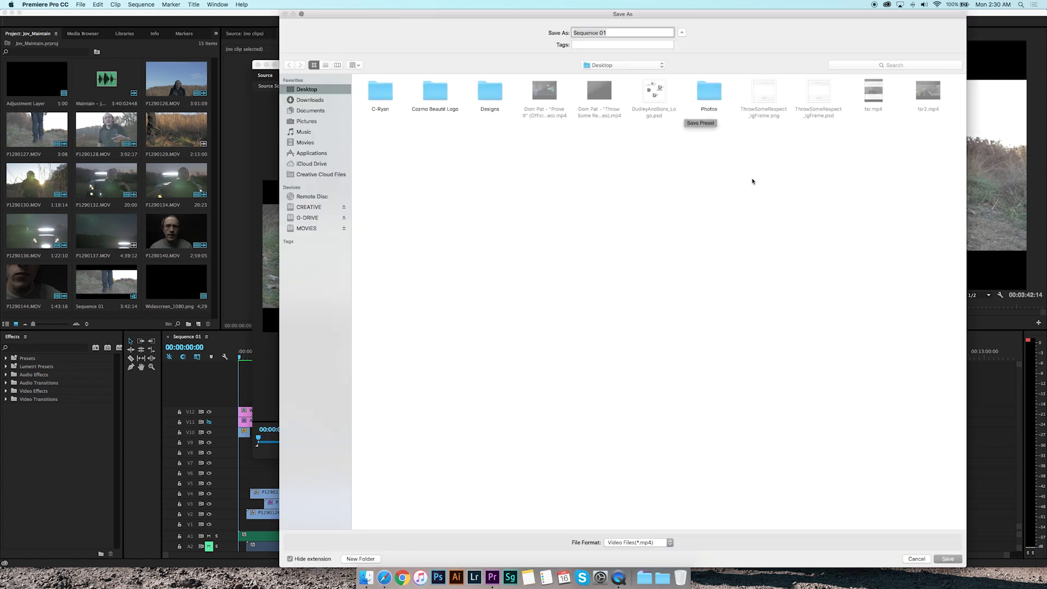
pyautogui.click(943, 560)
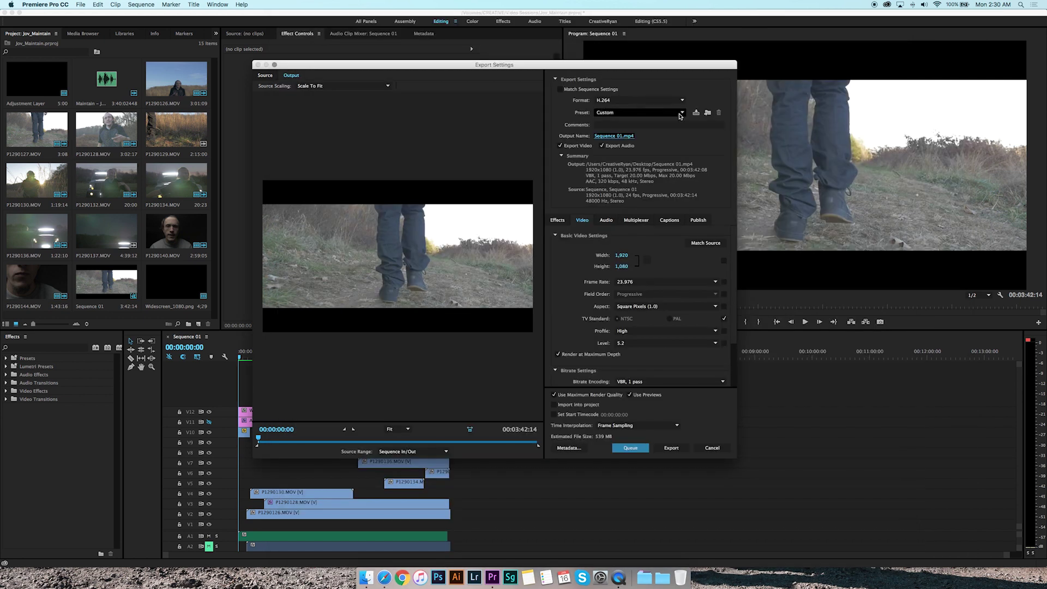
pyautogui.click(681, 114)
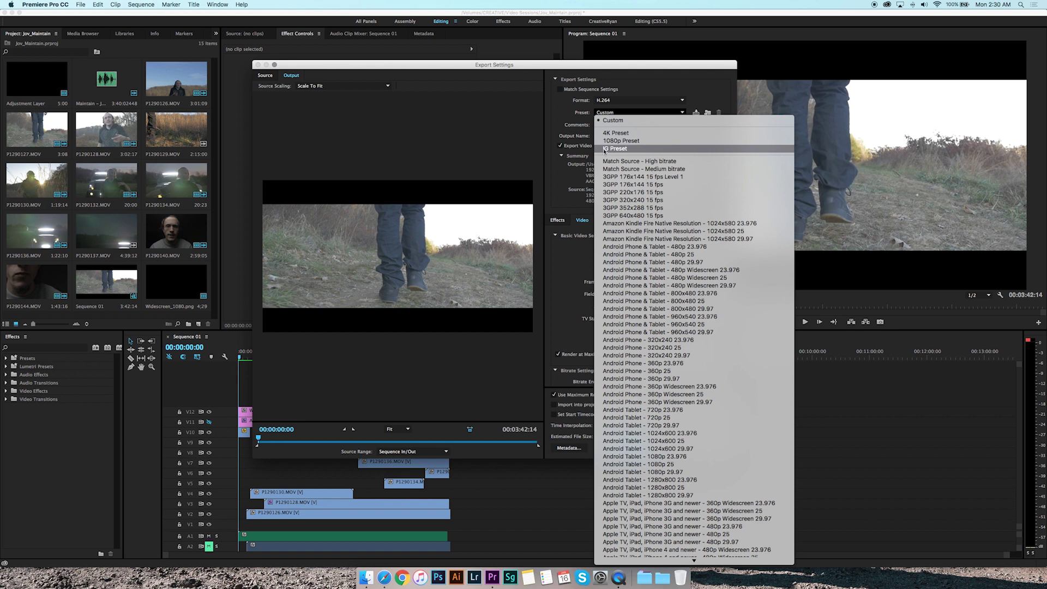
# Choose the saved 1080p Preset from the export Preset list
pyautogui.click(581, 113)
pyautogui.click(628, 112)
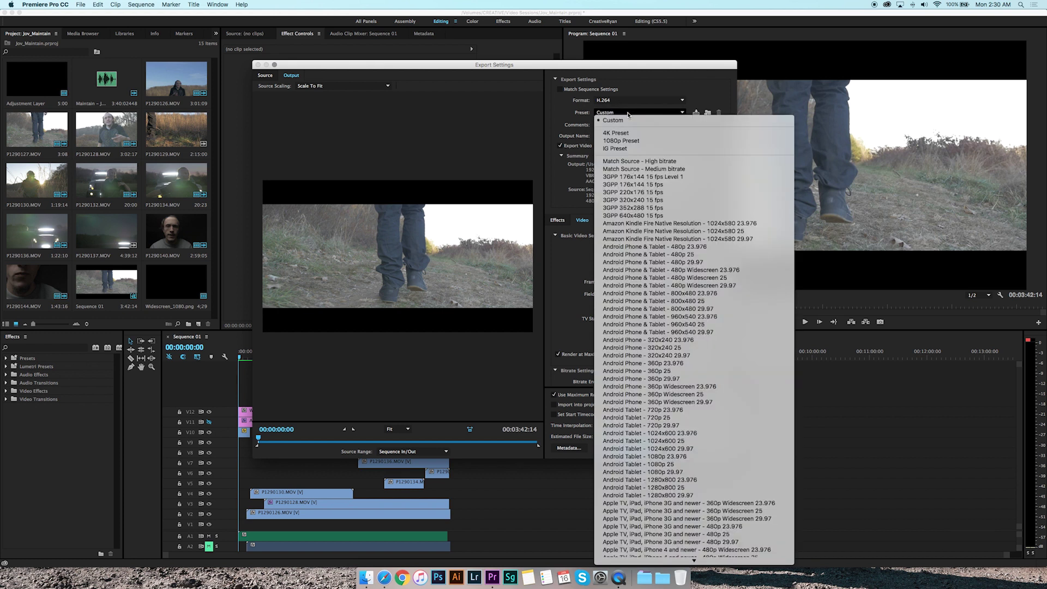
pyautogui.click(619, 141)
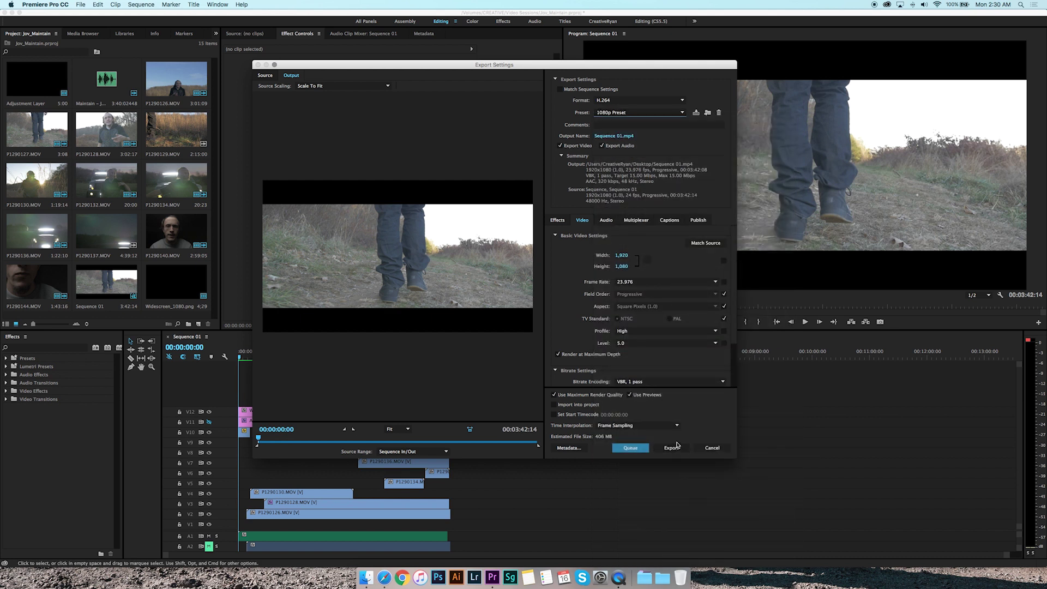
pyautogui.click(613, 137)
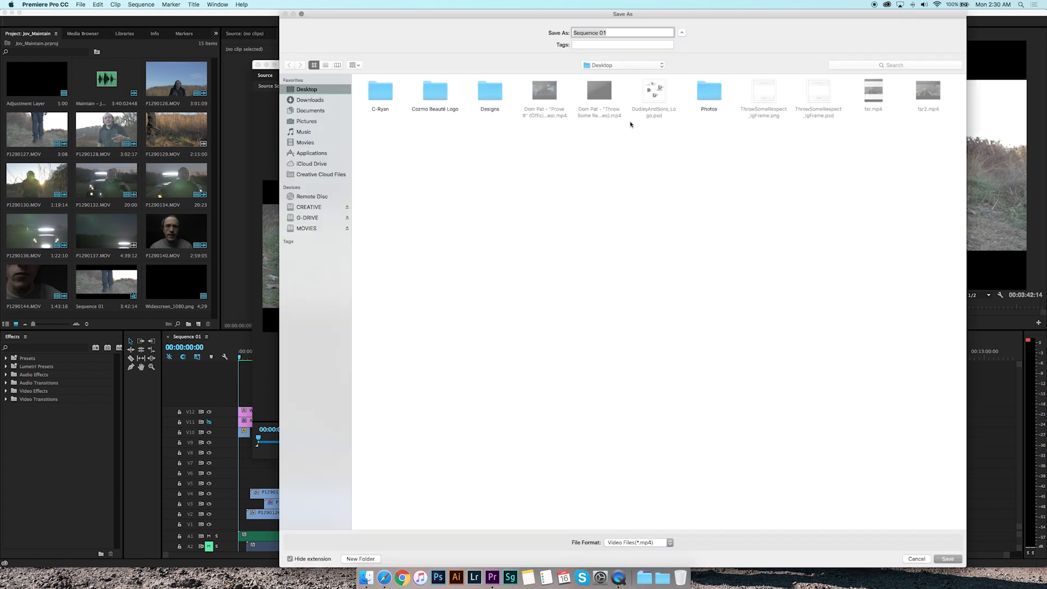
# Name the output FinalMusicVideo.mp4 on the Desktop and start the export
pyautogui.write('Final Mjus')
pyautogui.press('BackSpace')
pyautogui.press('BackSpace')
pyautogui.press('BackSpace')
pyautogui.press('BackSpace')
pyautogui.write('MusicVideo')
pyautogui.click(309, 100)
pyautogui.click(306, 89)
pyautogui.click(951, 559)
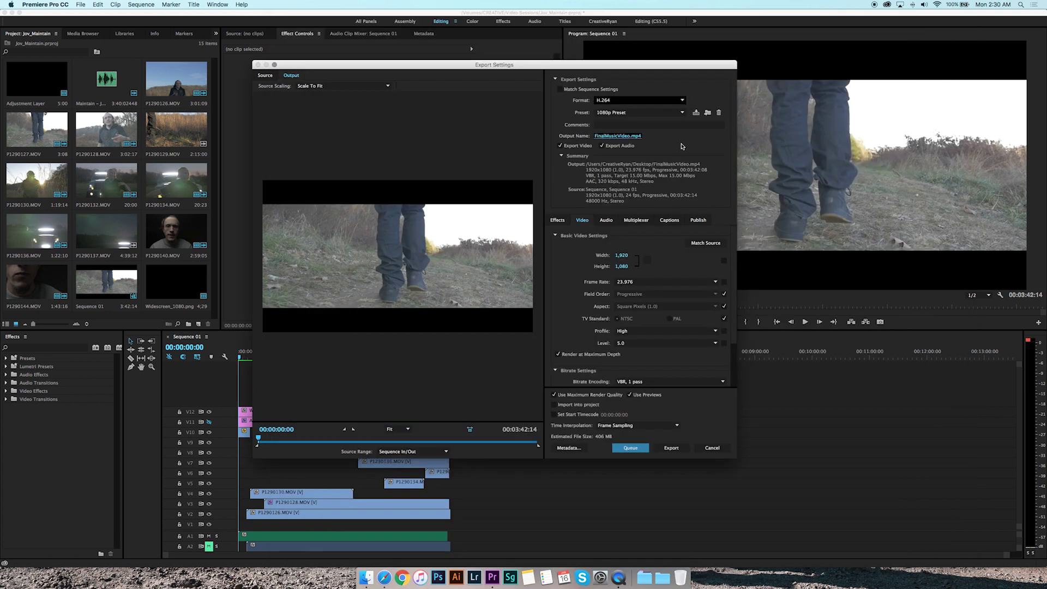
pyautogui.click(676, 448)
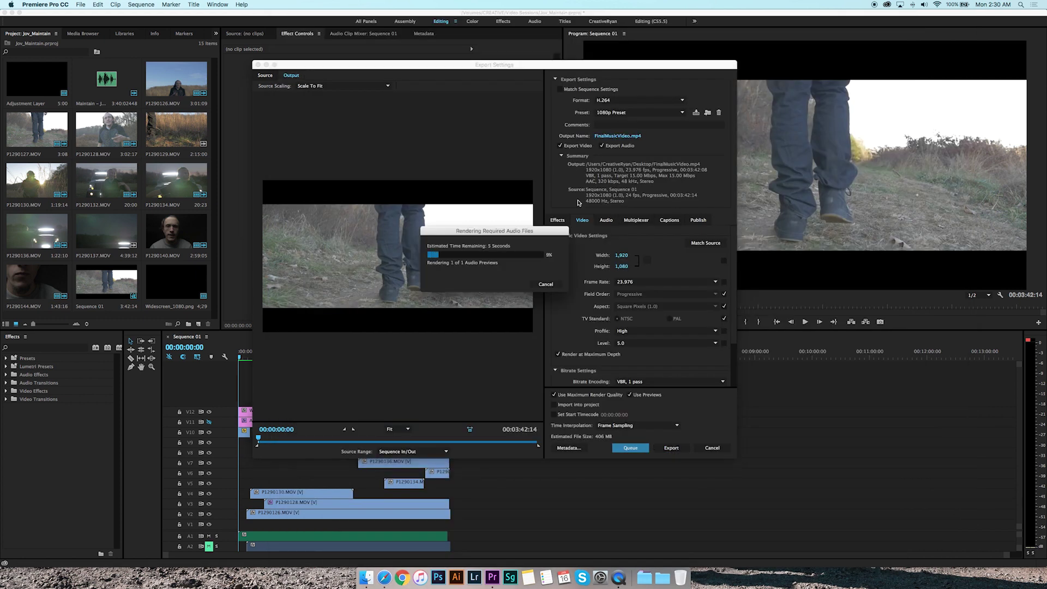